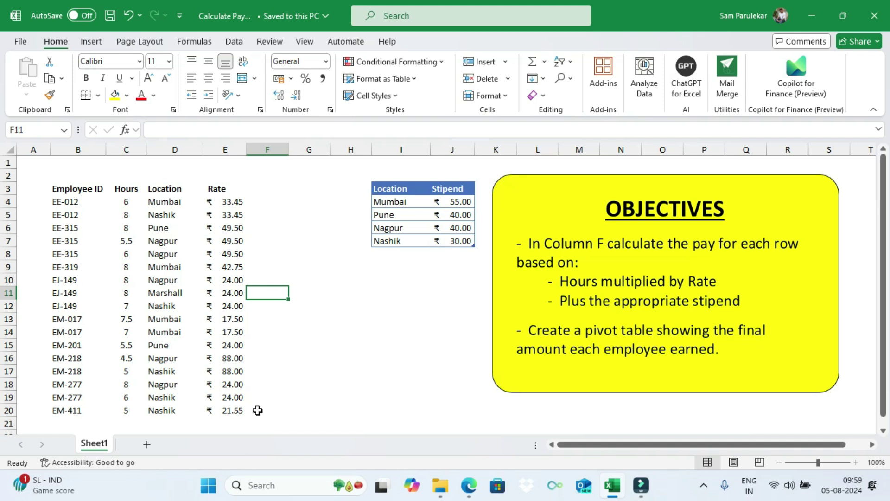
Step: Insert a blank column at F and give it the heading Basic in F3
left_click(268, 149)
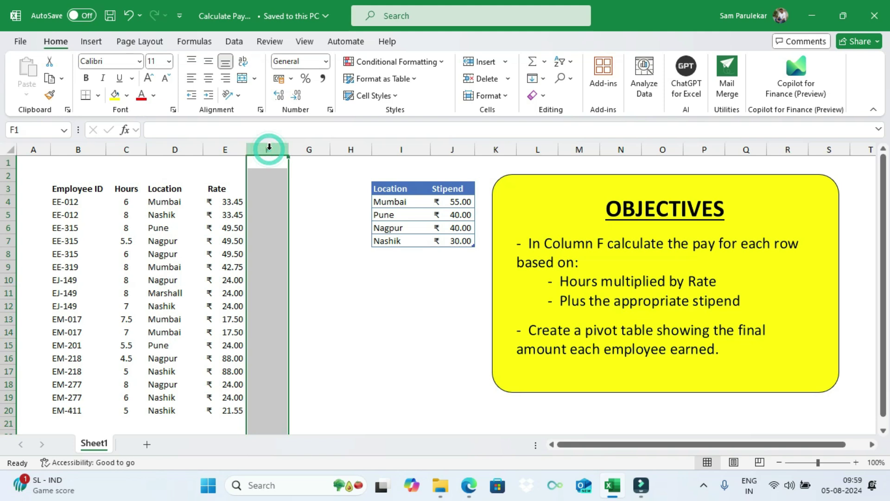
right_click(275, 224)
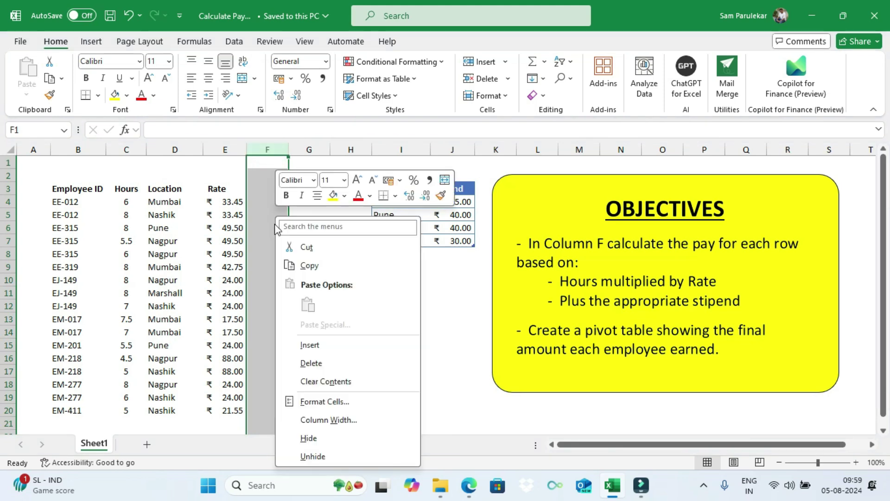
left_click(331, 344)
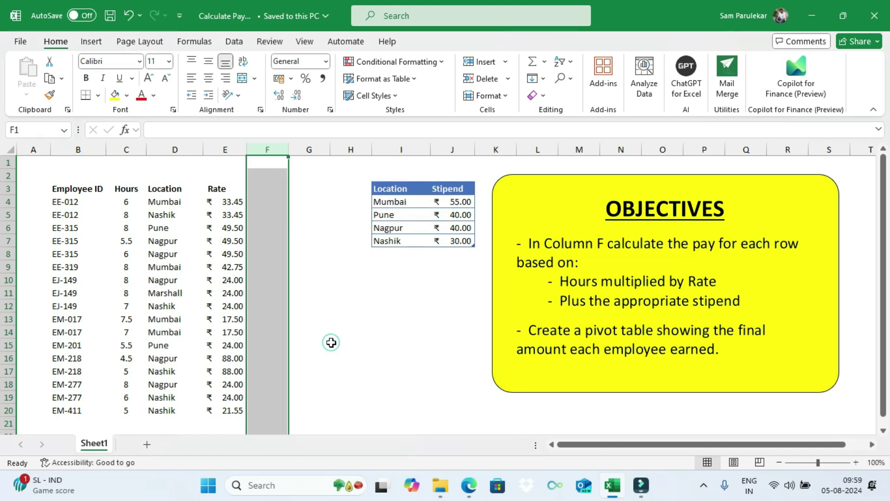
left_click(261, 190)
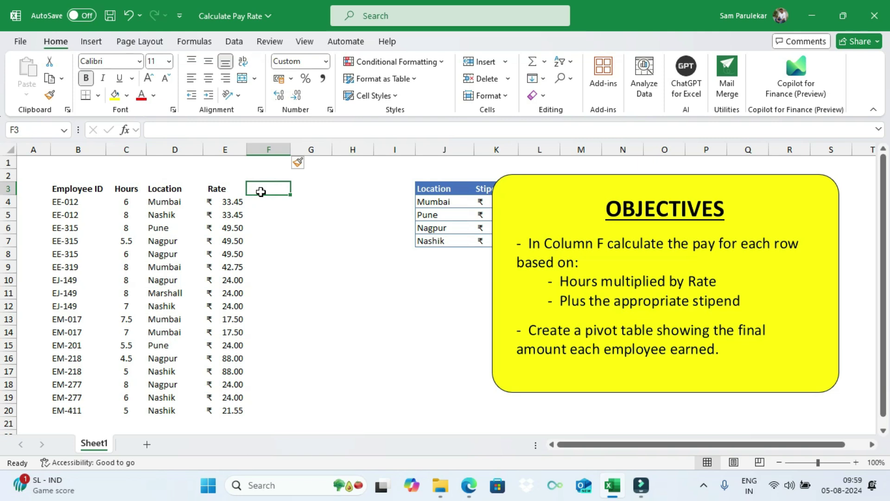
type("Basic")
key("Return")
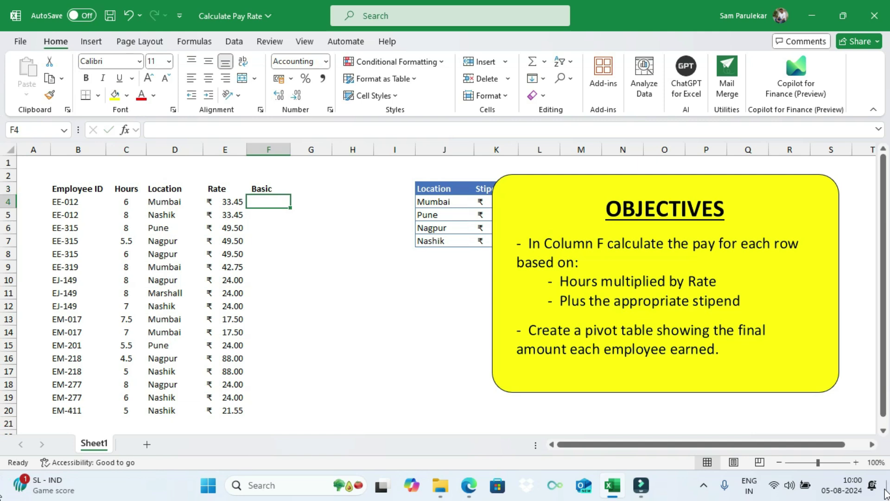
Step: Enter =C4*E4 in F4, fill it down to row 20, and move the OBJECTIVES box right
key("F2")
type("=")
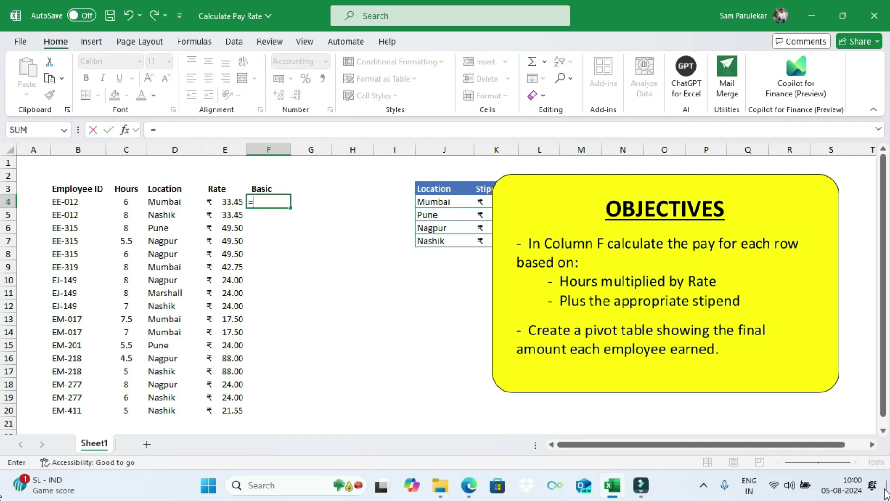
key("Left")
key("Left")
key("Left")
type("*")
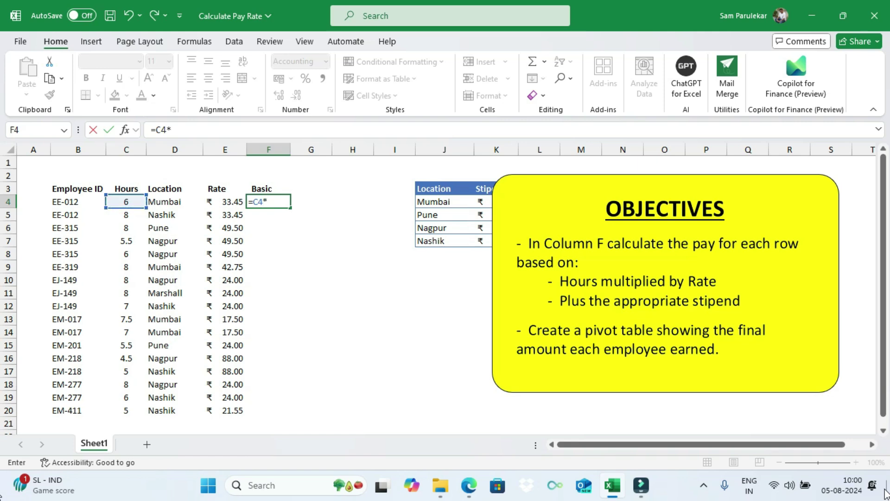
key("Left")
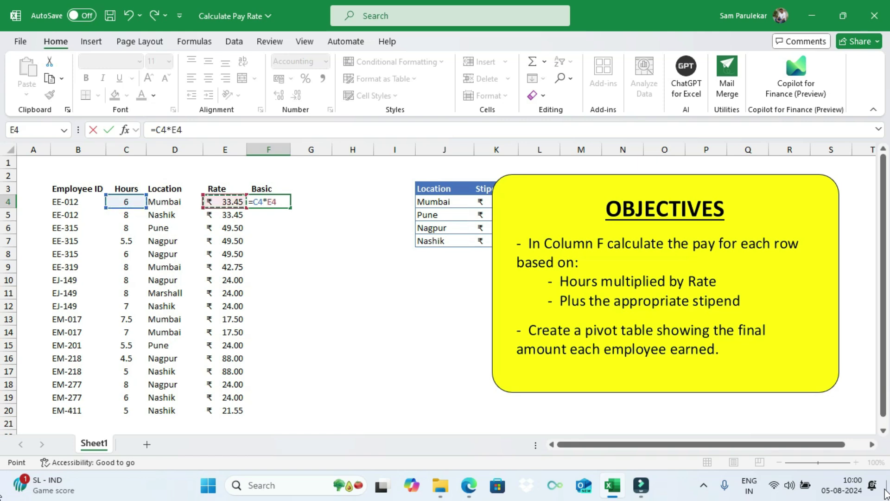
key("Return")
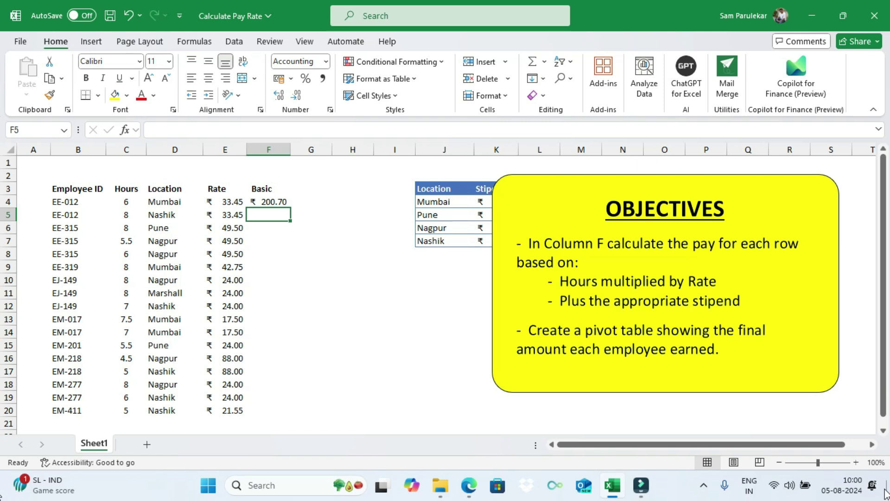
left_click(276, 195)
left_click_drag(291, 208, 291, 209)
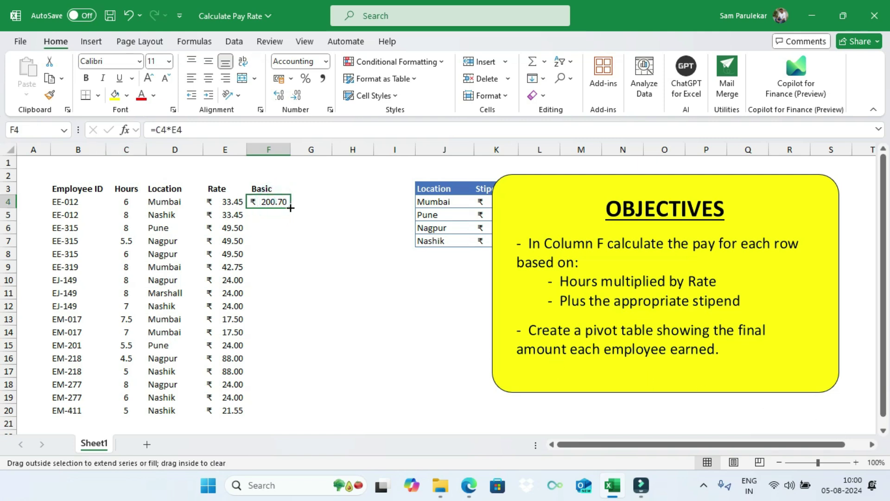
double_click(291, 208)
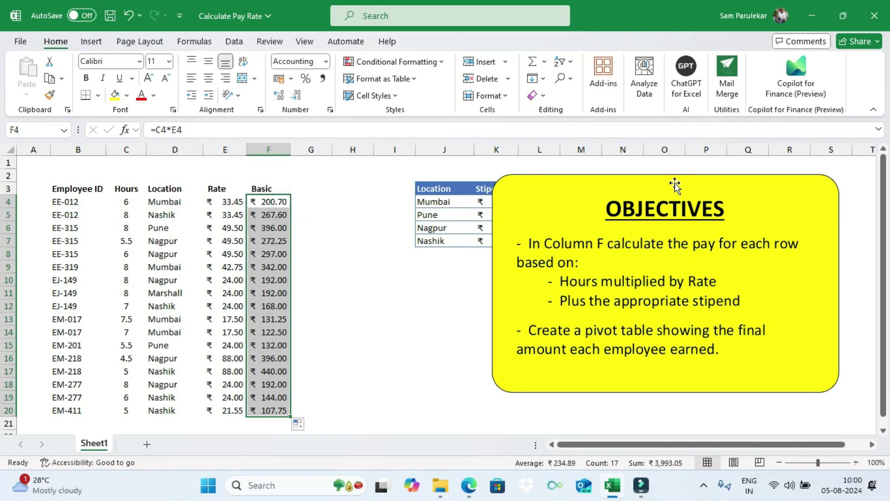
left_click_drag(671, 176, 707, 173)
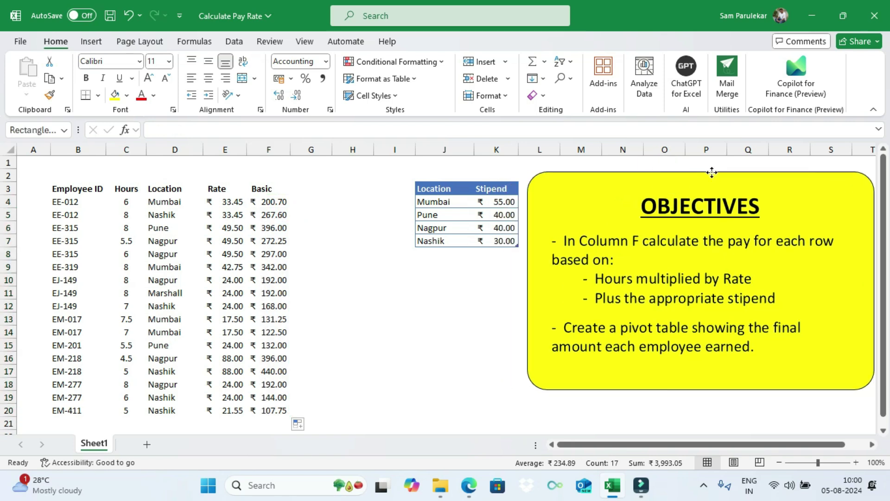
Step: Head G3 'Stipend' and enter a VLOOKUP of D4 in the Location/Stipend table, column 2, exact match
left_click(315, 190)
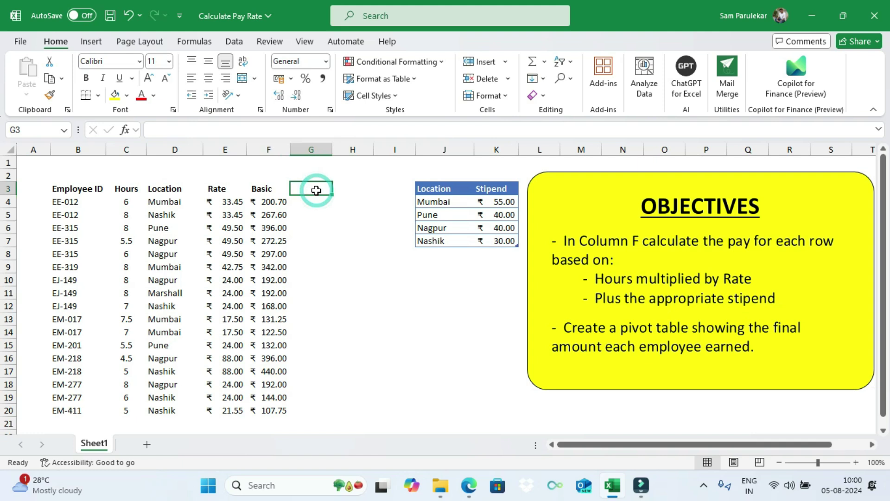
type("Stip")
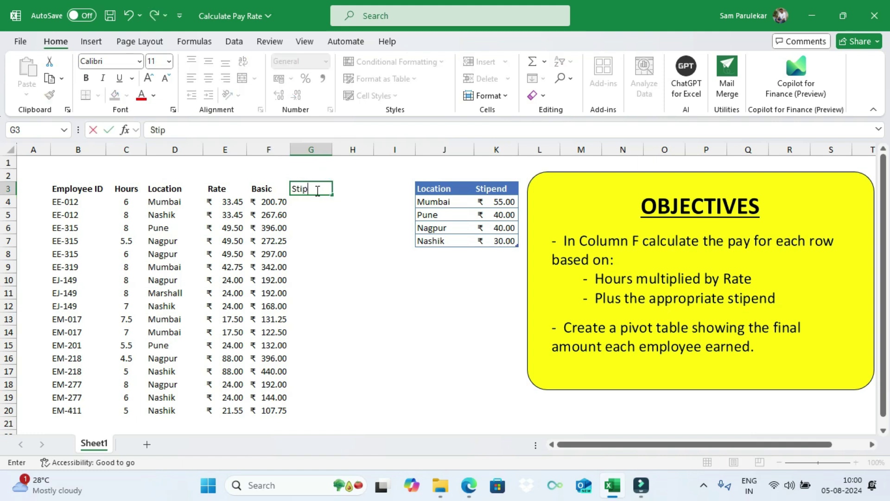
type("end")
key("Return")
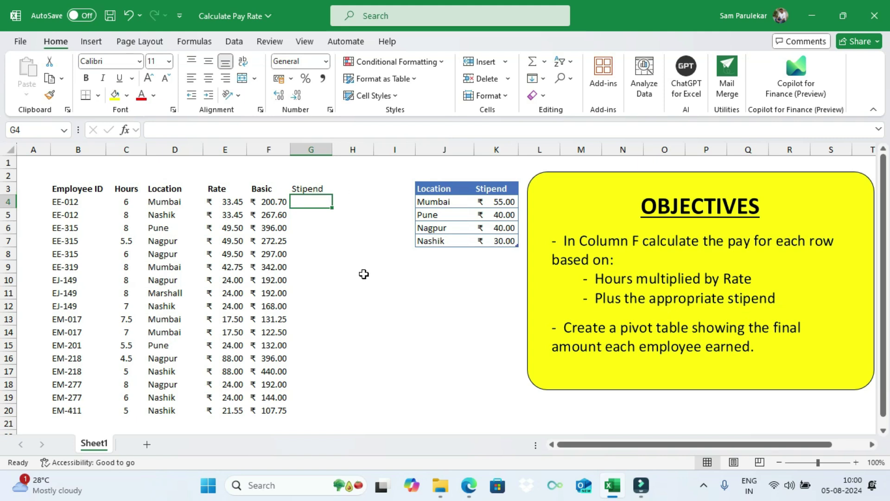
type("=v")
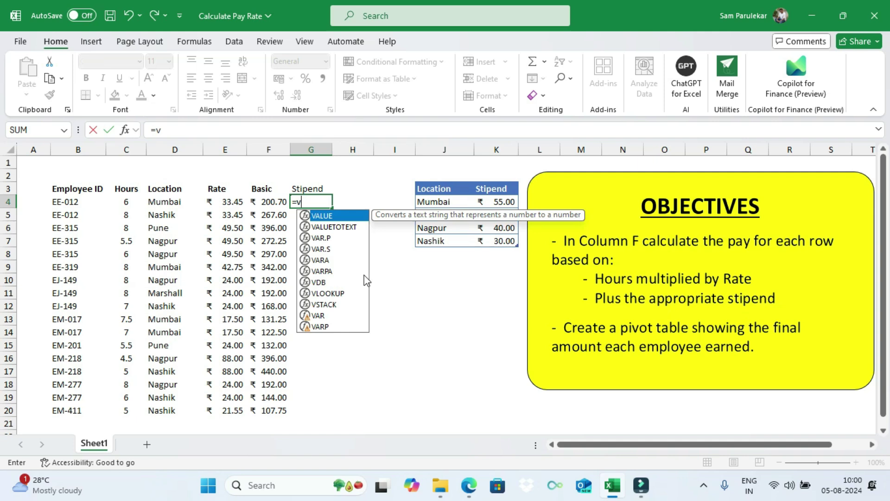
type("lookupz9")
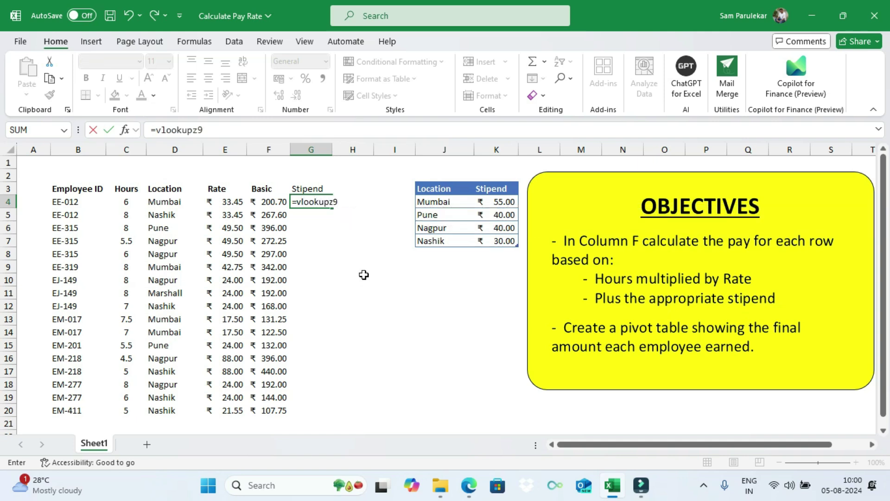
key("BackSpace")
key("BackSpace")
type("(")
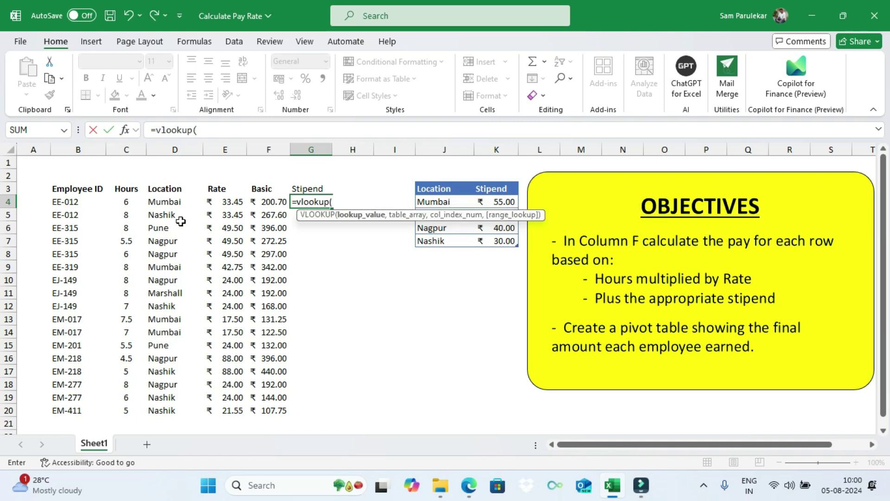
left_click(167, 203)
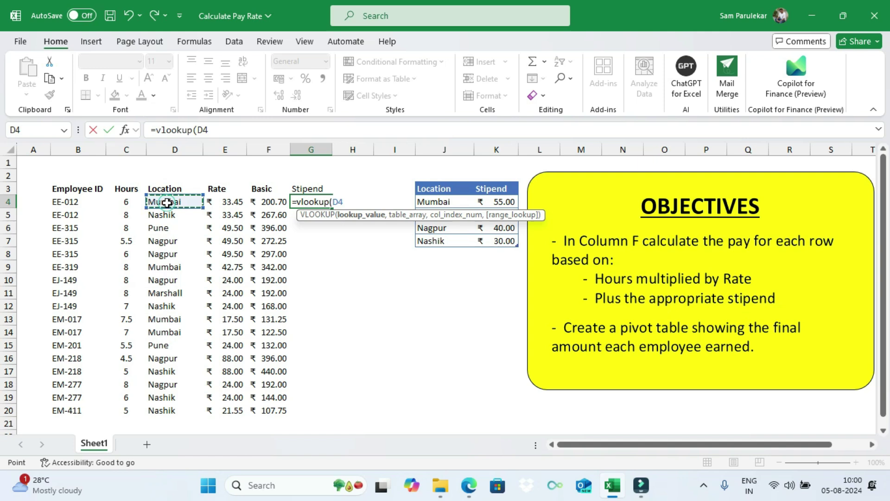
type(",")
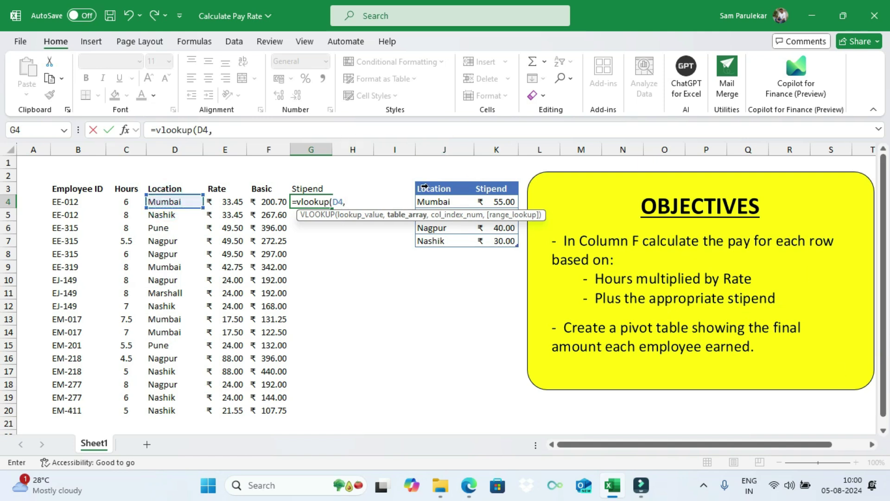
left_click_drag(418, 188, 498, 246)
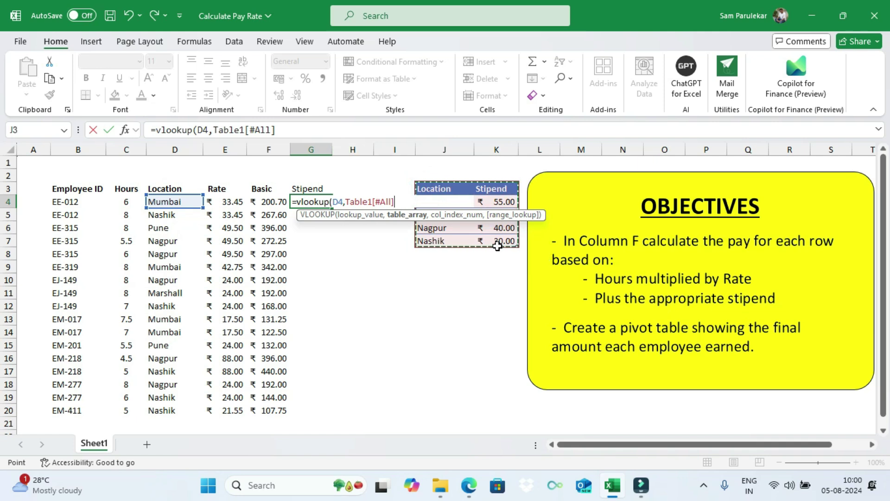
type(",")
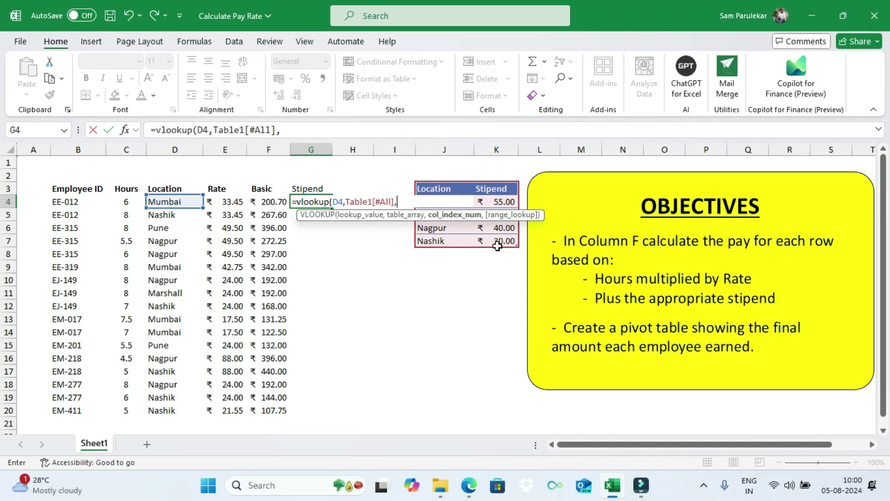
type("2,")
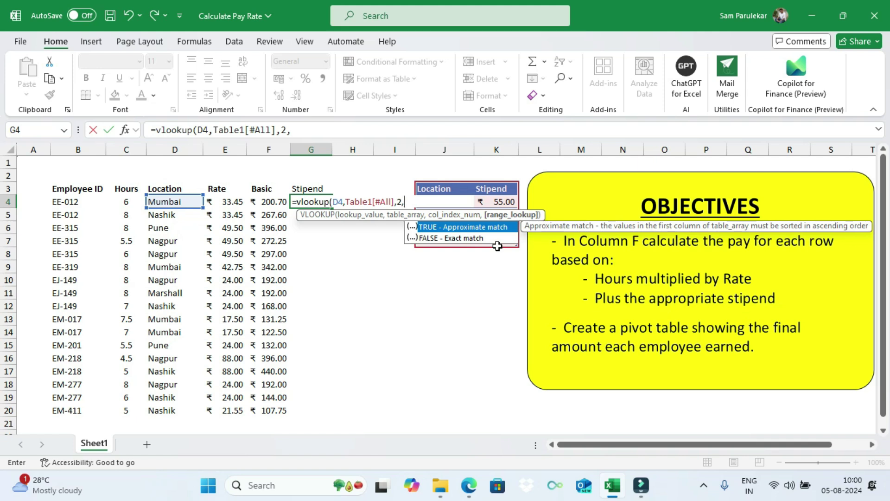
type("0)")
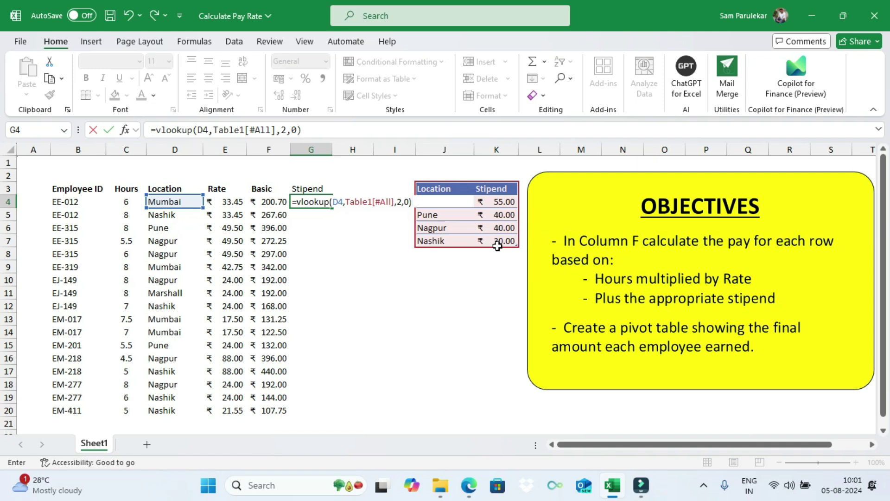
key("Return")
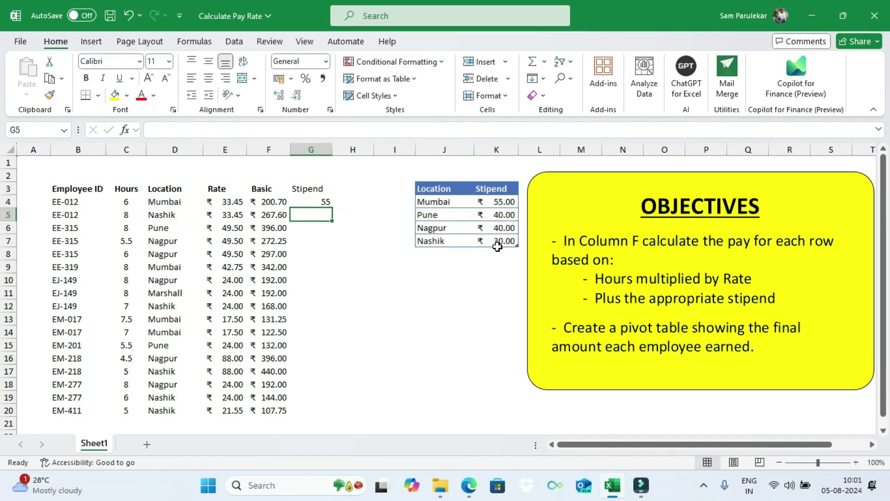
Step: Copy the stipend lookup down to row 20 and bold the Stipend header
left_click(312, 199)
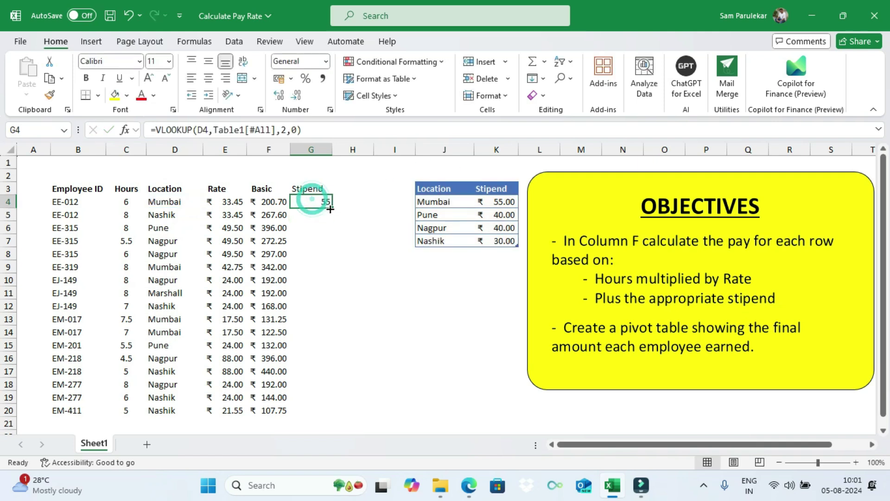
left_click(419, 294)
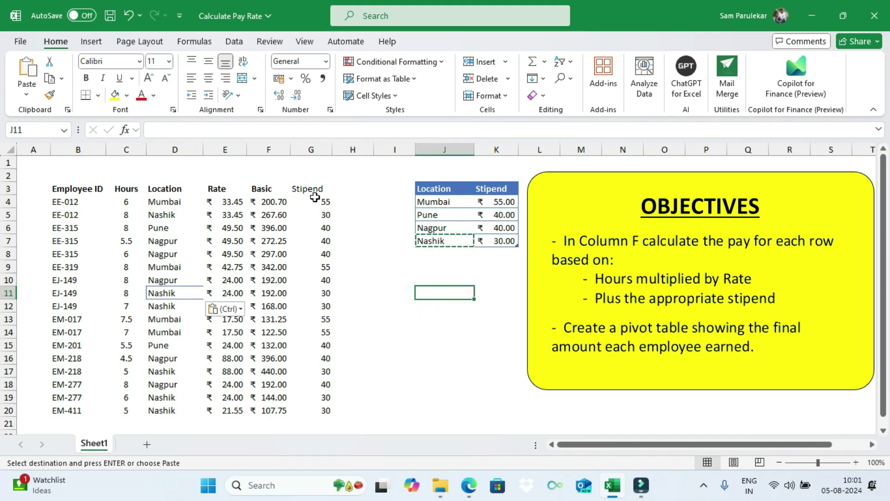
left_click(312, 189)
left_click(85, 77)
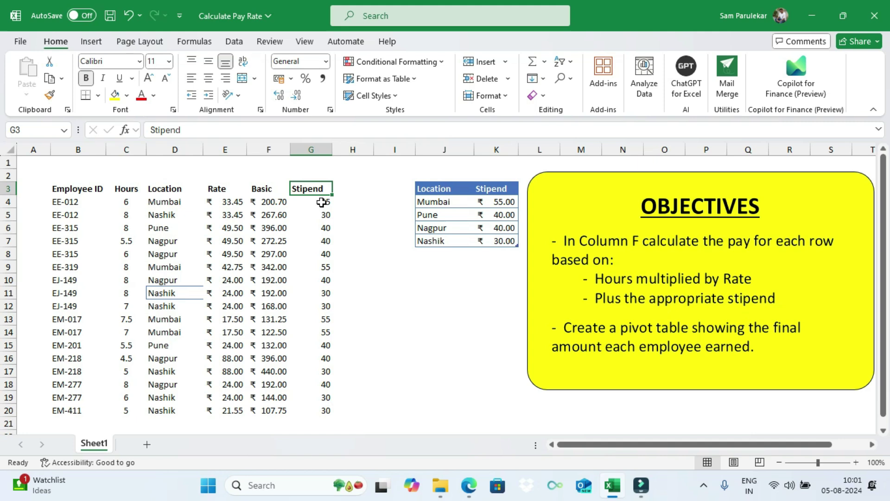
Step: Format the stipend amounts in G4:G20 as ₹ English (India) accounting currency
left_click_drag(320, 201, 330, 411)
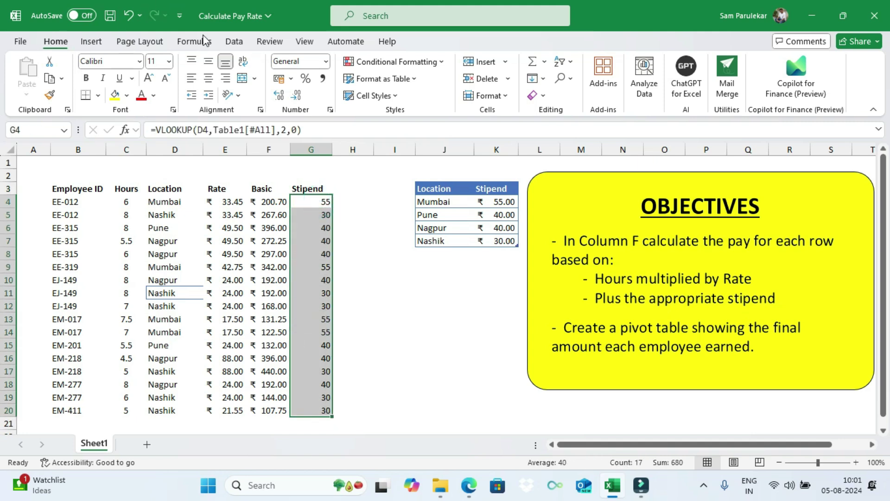
left_click(278, 78)
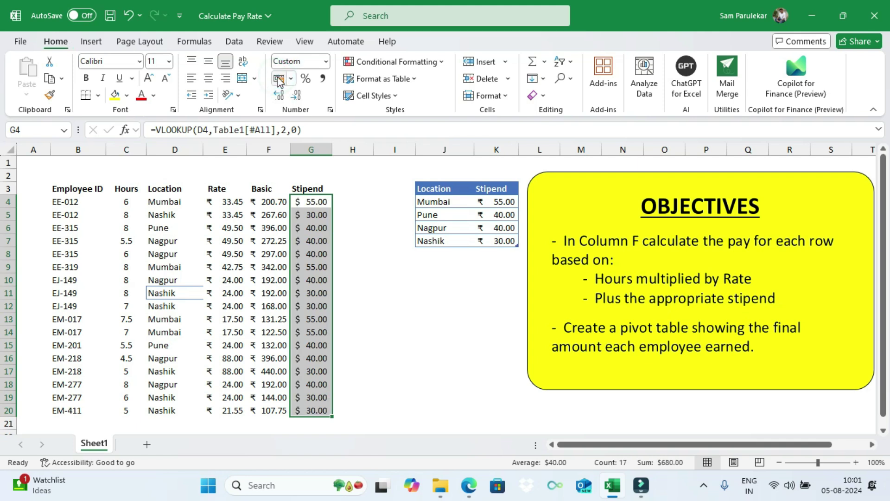
left_click(292, 80)
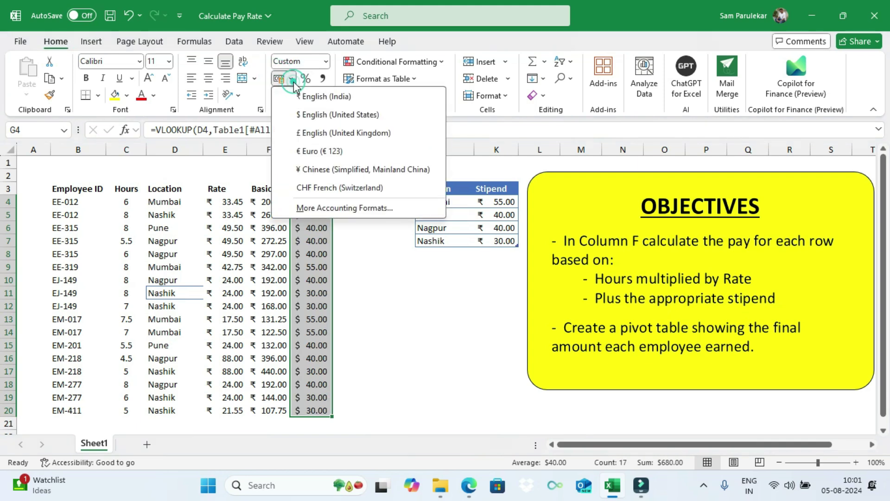
left_click(312, 97)
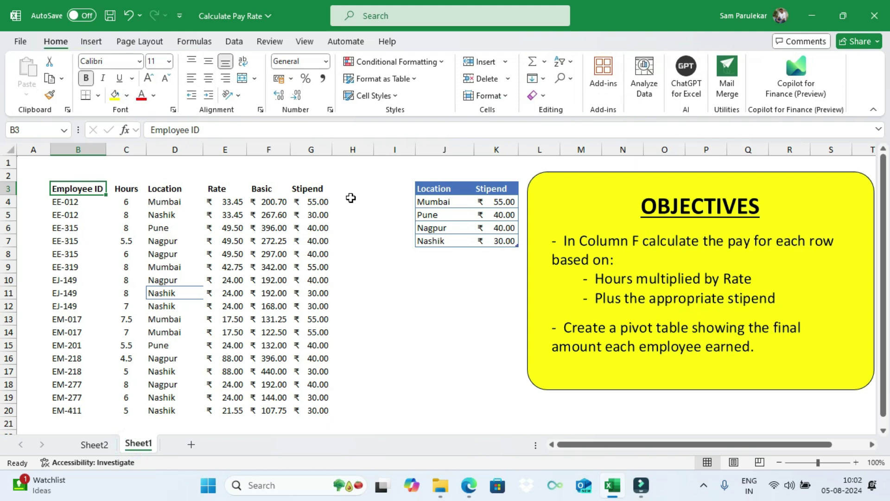
Step: Head H3 'Final', enter =F4+G4 in H4, and fill it down to H20
left_click(353, 193)
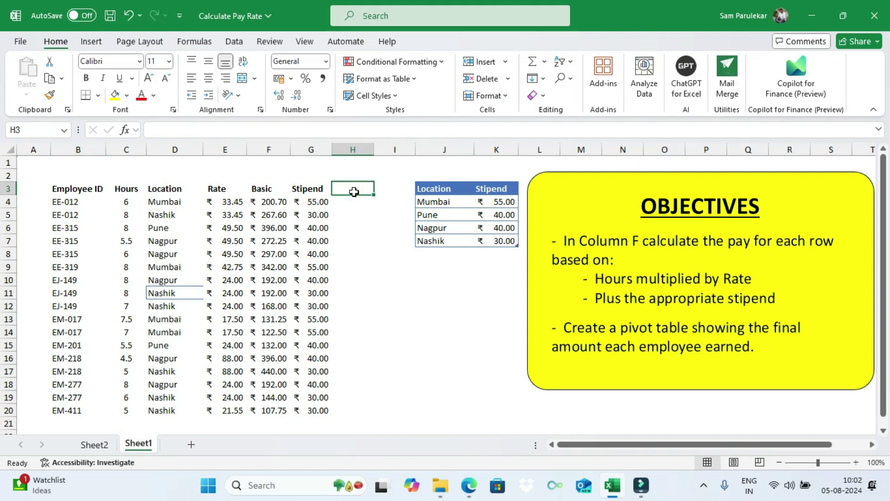
type("Fin")
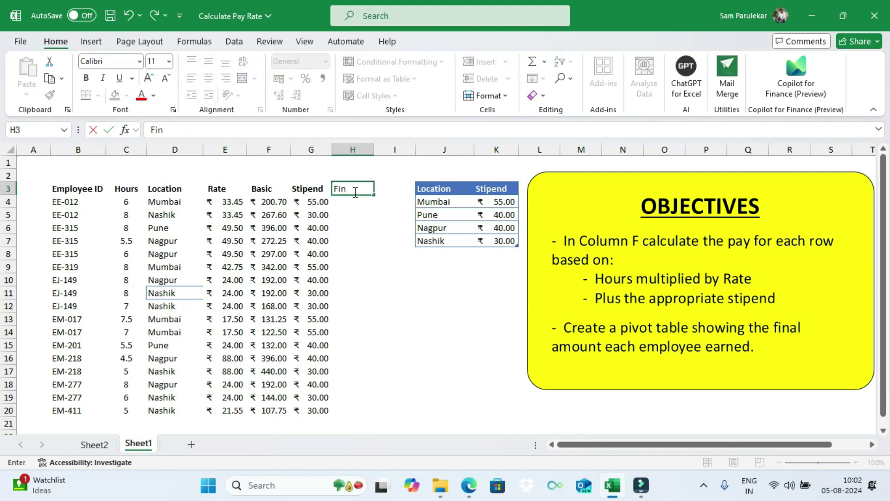
type("al")
key("Return")
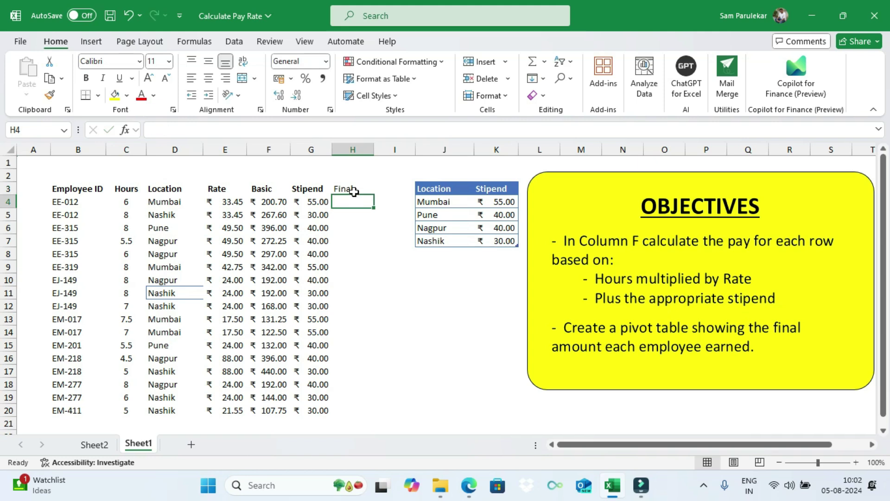
type("=")
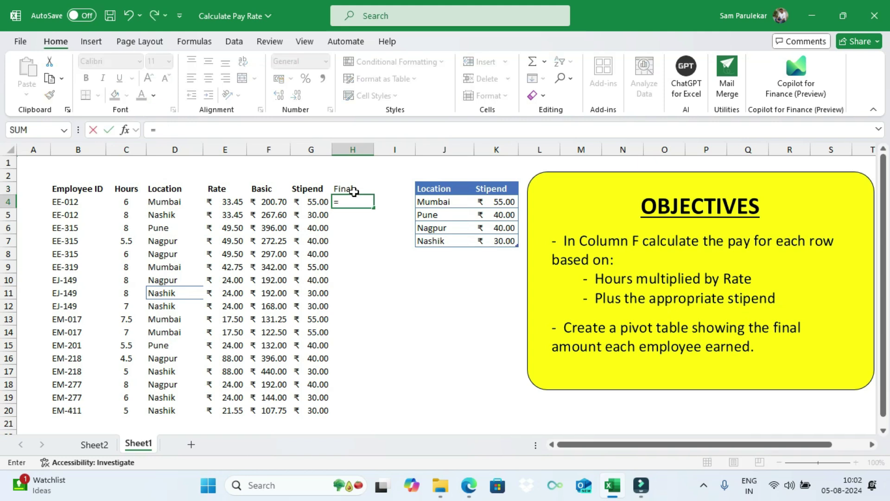
key("Left")
key("Left")
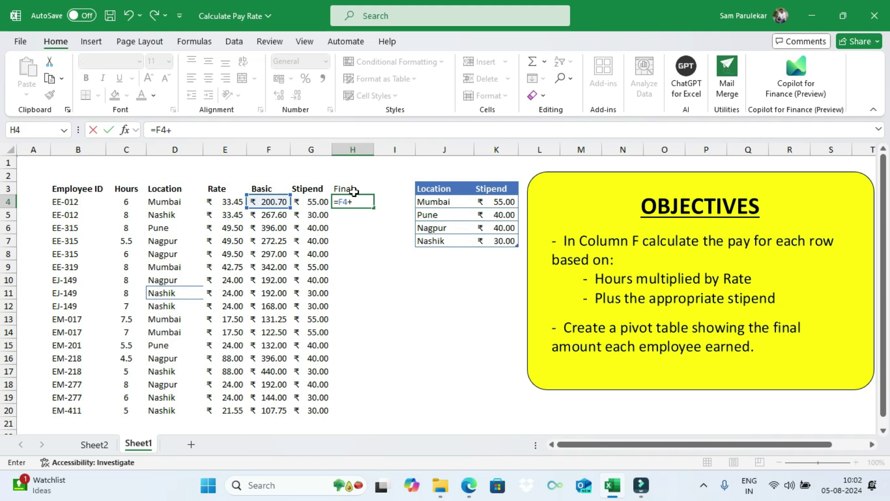
key("Left")
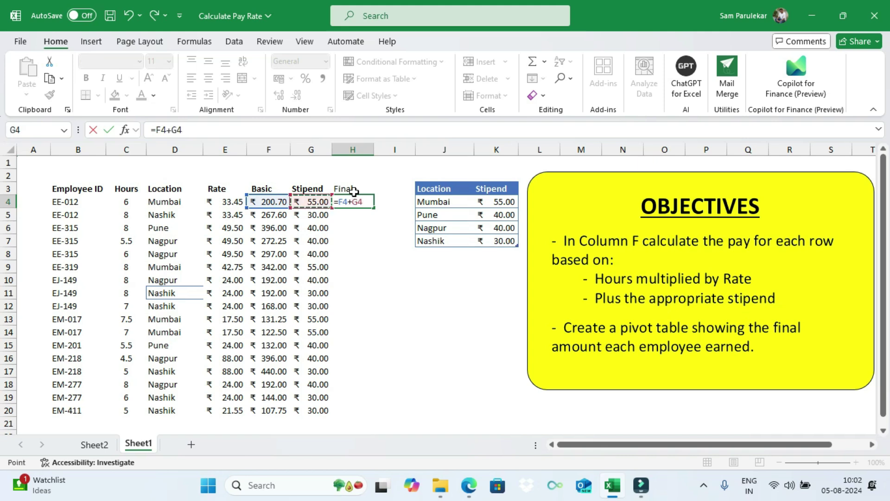
key("Return")
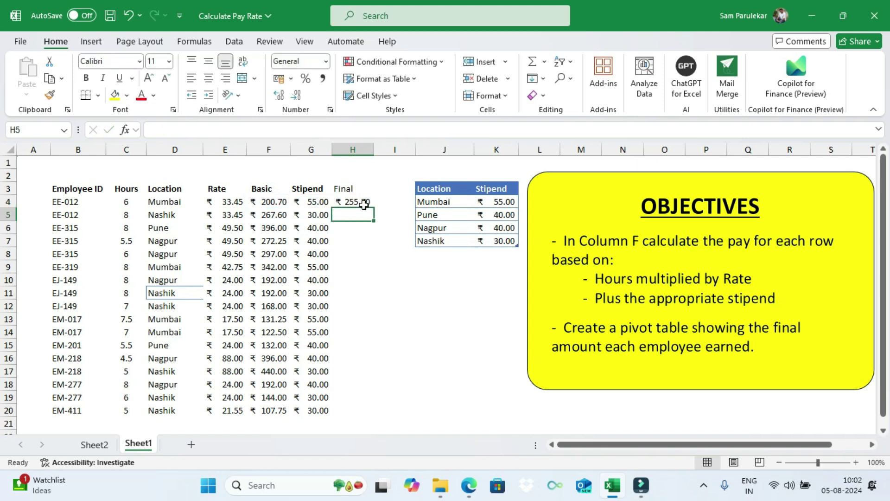
left_click(364, 203)
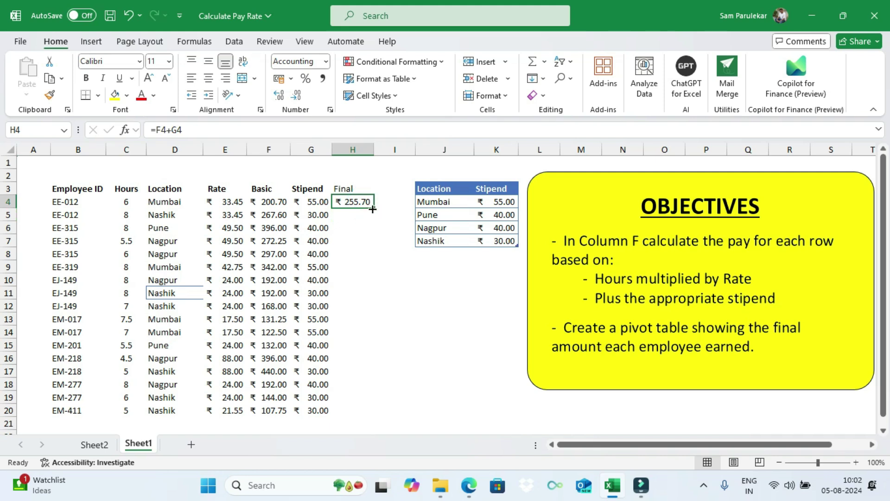
double_click(374, 210)
Step: Create a PivotTable from the employee data range B3:H20 on a new worksheet
left_click(225, 254)
left_click(92, 41)
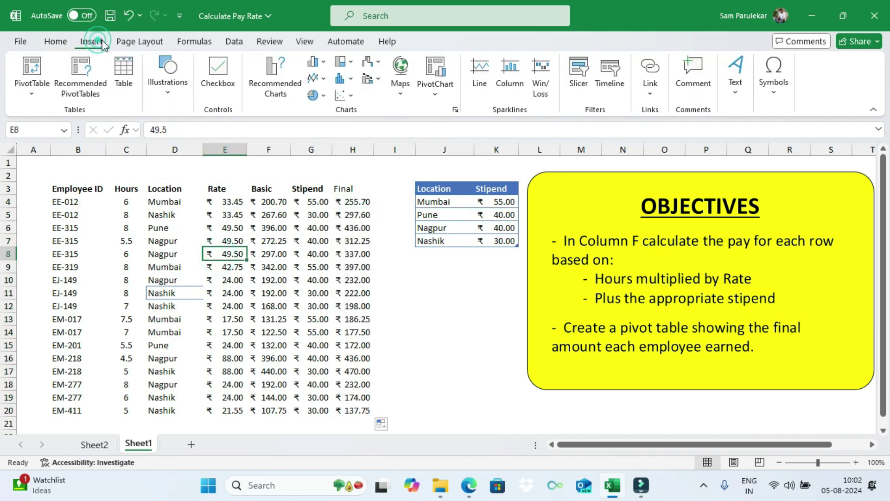
left_click(29, 75)
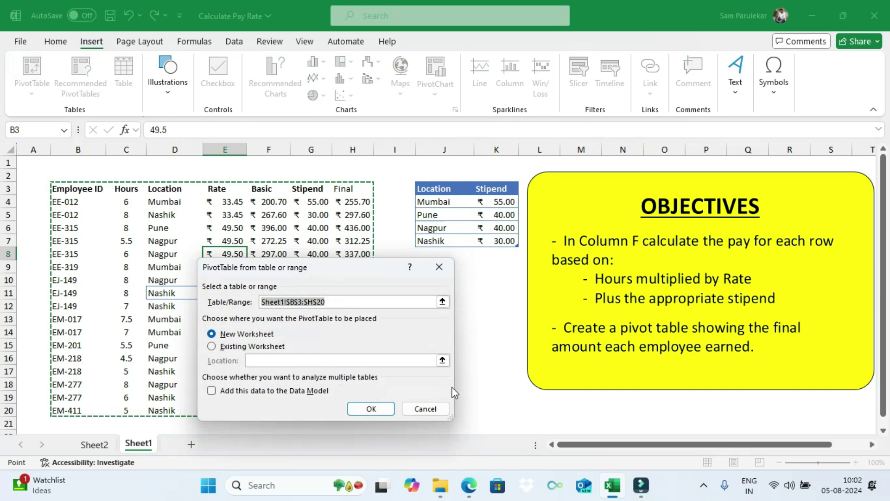
left_click(370, 411)
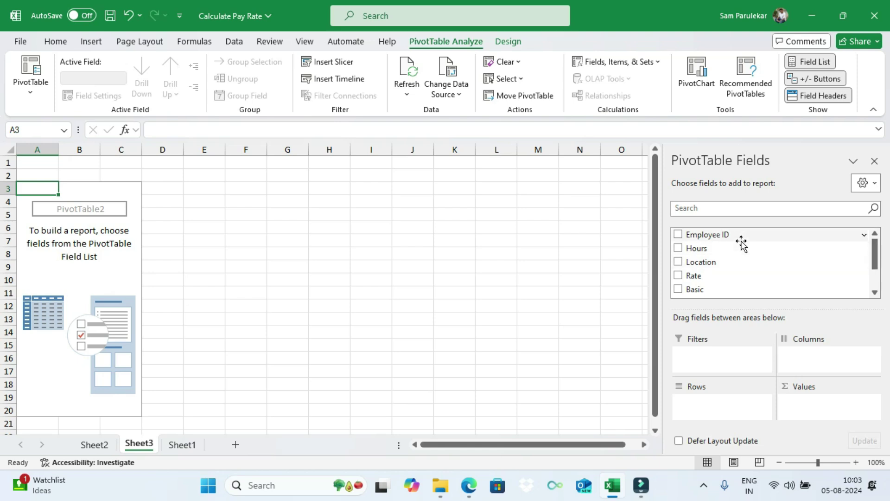
Step: Put Employee ID in the pivot Rows and Final in Values
left_click_drag(737, 238, 729, 407)
left_click_drag(877, 256, 875, 279)
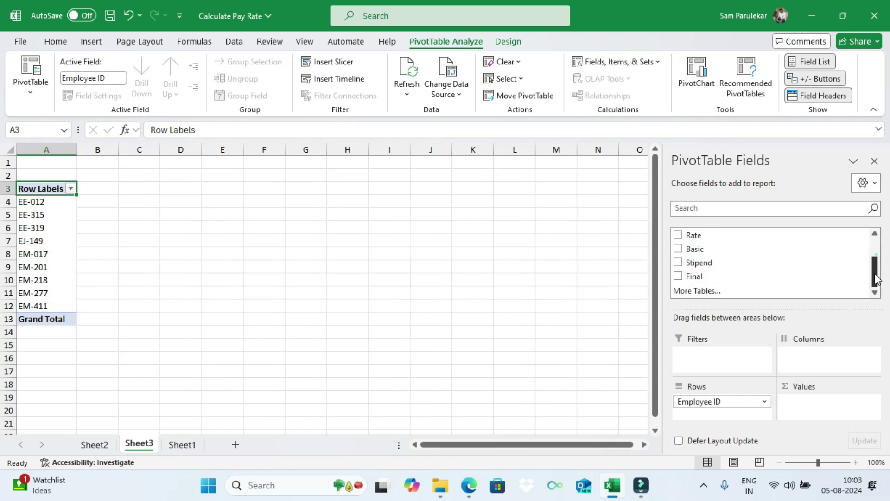
left_click_drag(694, 276, 823, 406)
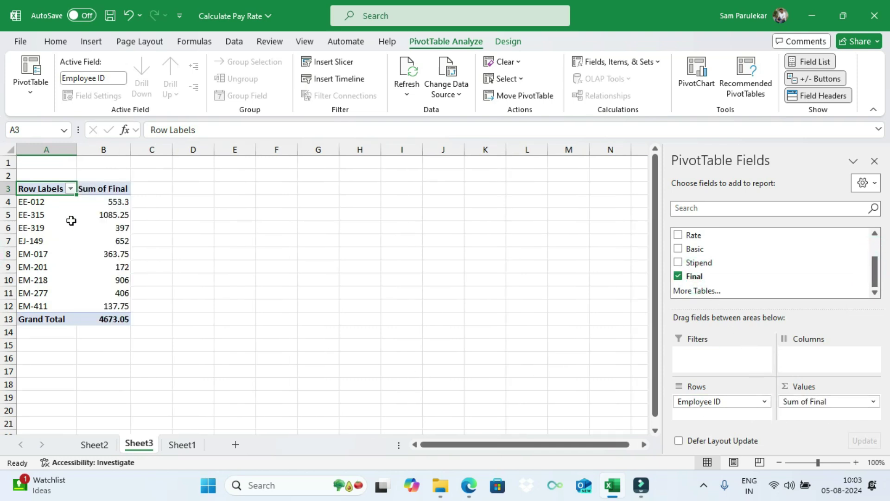
Step: Apply dollar accounting format to the Sum of Final values in B4:B13, totalling $4,673.05
left_click_drag(107, 205, 109, 319)
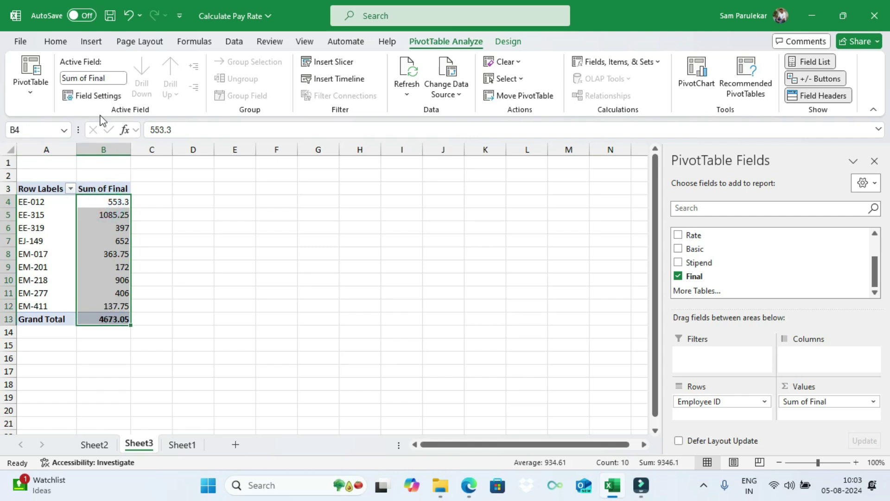
left_click(53, 43)
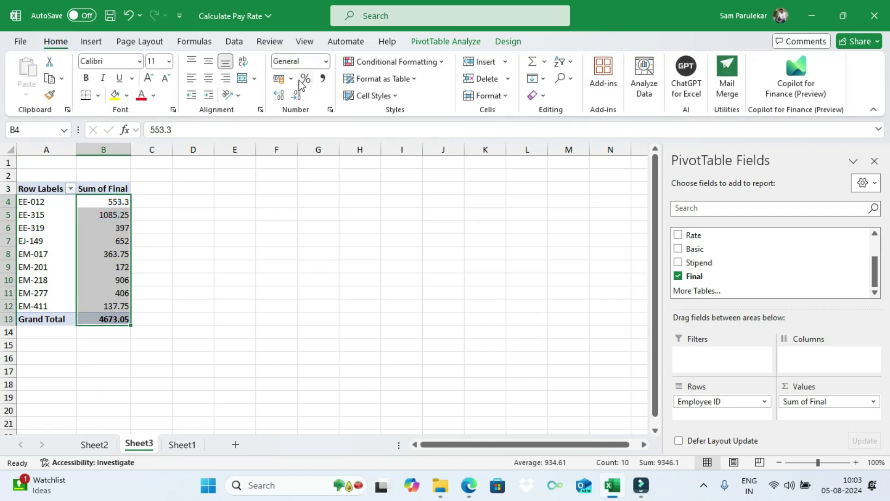
left_click(280, 80)
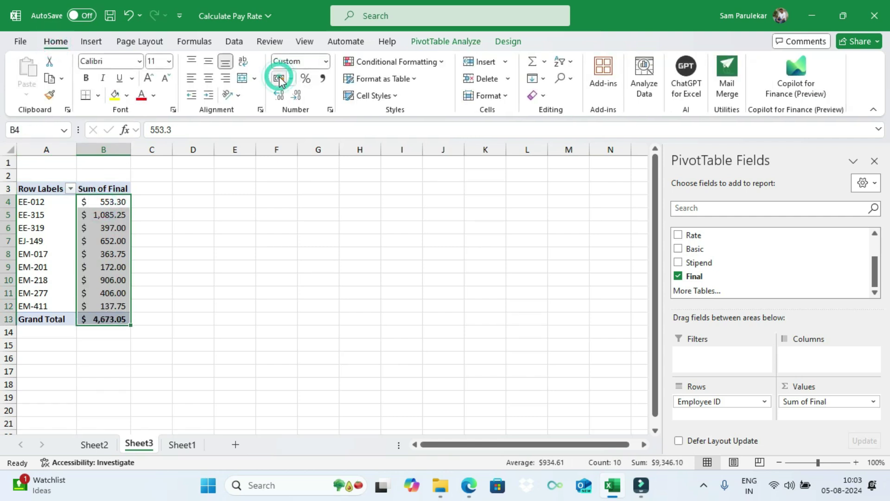
left_click(185, 265)
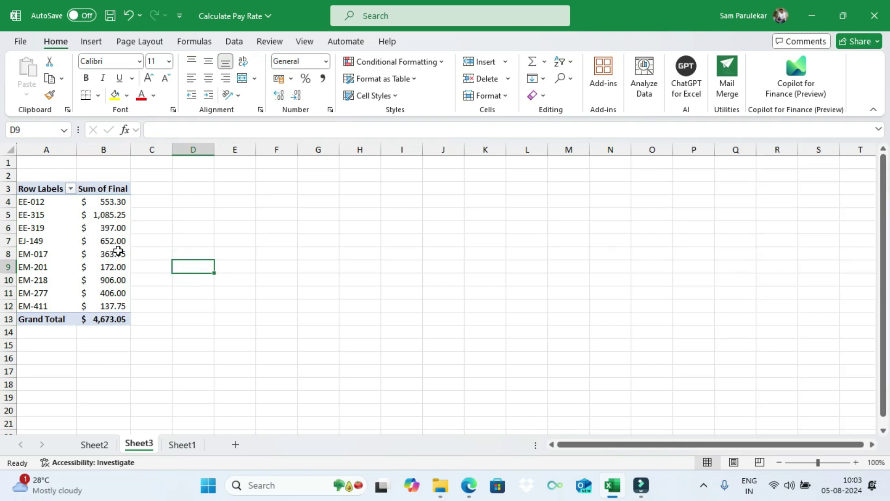
mouse_move(130, 317)
mouse_move(129, 293)
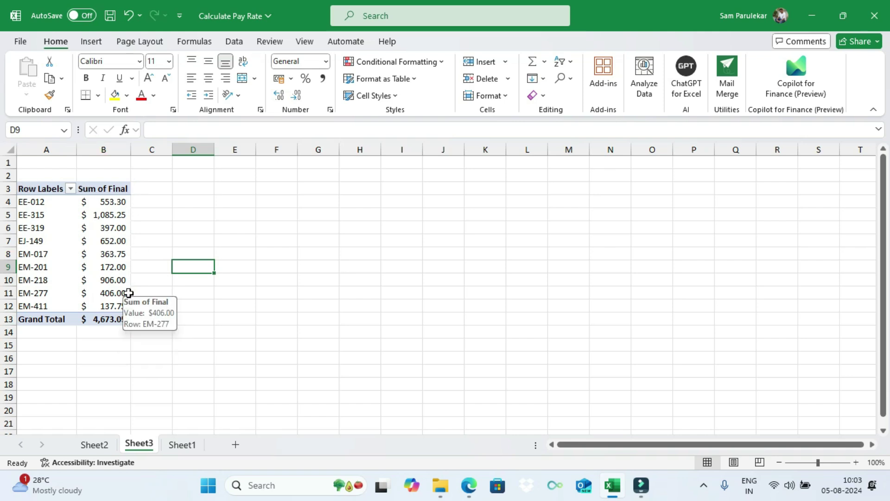